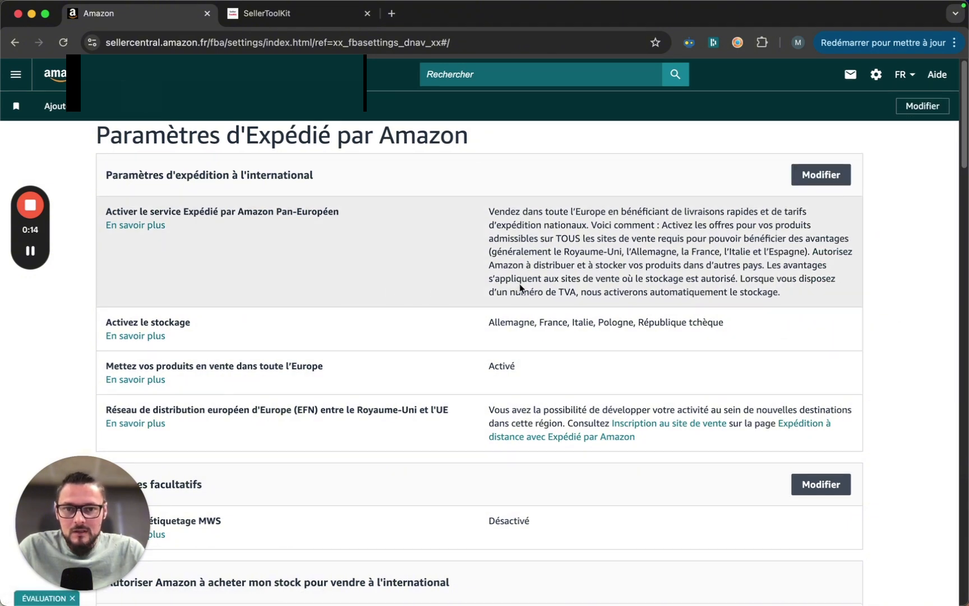
Step: Review the international shipping settings: Pan-European programme, storage countries, Europe-wide product sales and the UK–EU distribution network
{"action": "scroll", "coordinate": [443, 296], "scroll_direction": "down", "scroll_amount": 1}
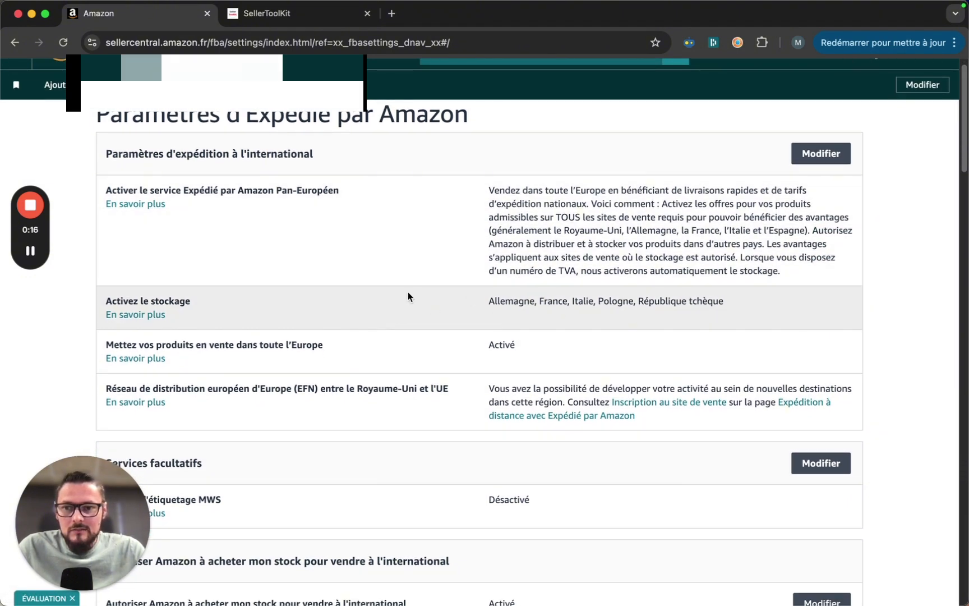
{"action": "double_click", "coordinate": [550, 305]}
{"action": "scroll", "coordinate": [455, 292], "scroll_direction": "down", "scroll_amount": 3}
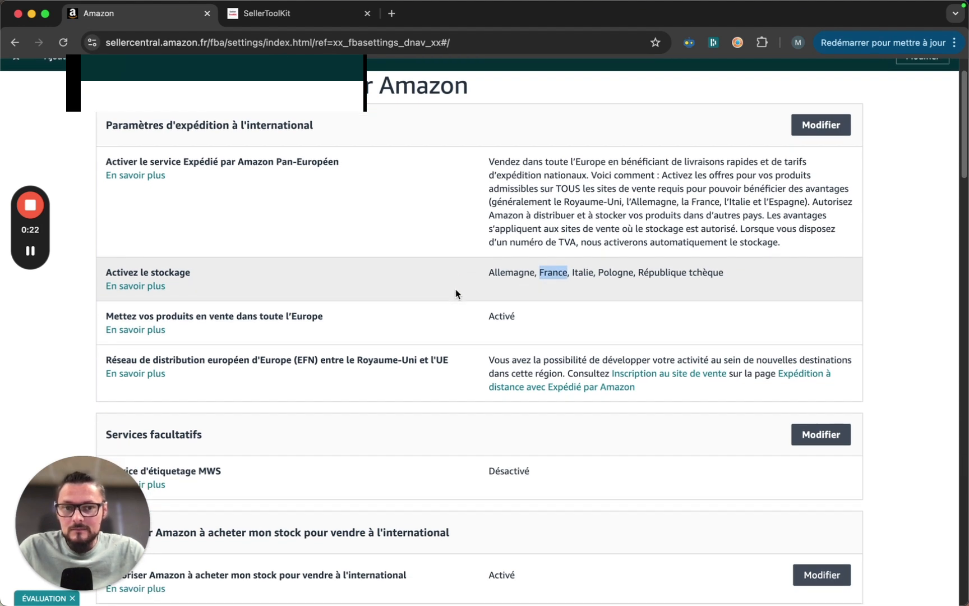
{"action": "scroll", "coordinate": [460, 294], "scroll_direction": "down", "scroll_amount": 1}
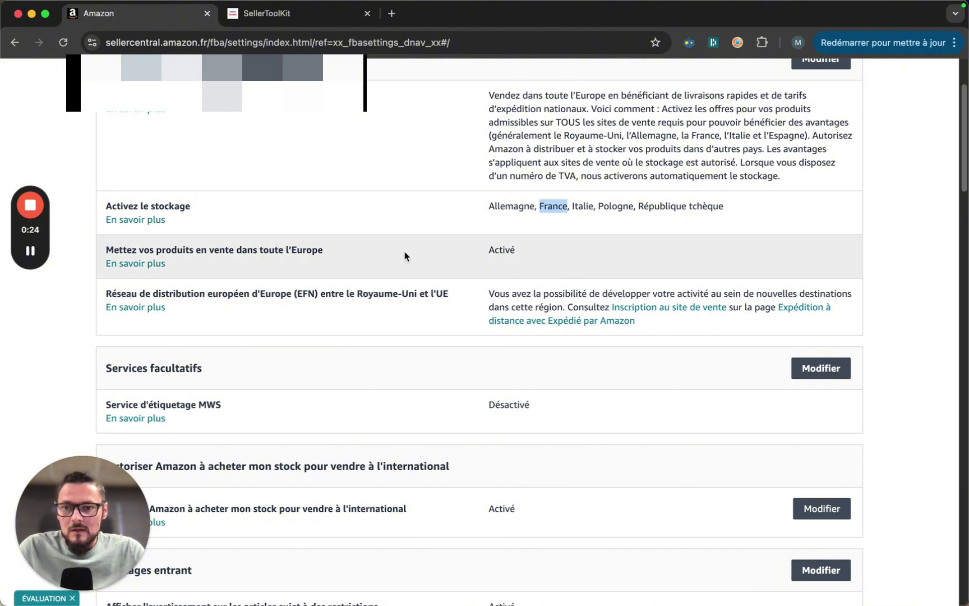
{"action": "left_click_drag", "start_coordinate": [468, 251], "coordinate": [613, 257]}
{"action": "left_click", "coordinate": [613, 257]}
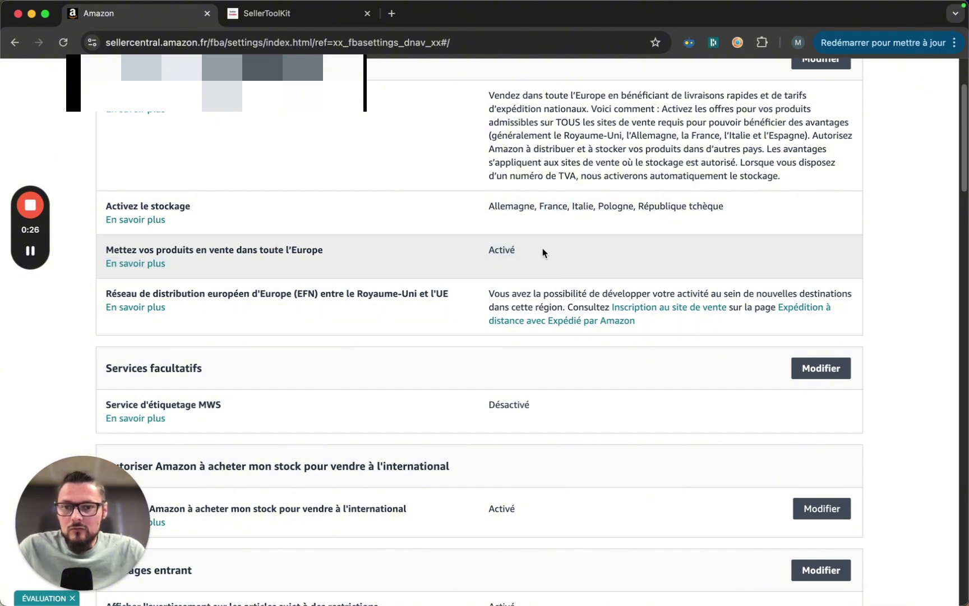
{"action": "left_click_drag", "start_coordinate": [543, 248], "coordinate": [475, 246]}
{"action": "left_click", "coordinate": [475, 250]}
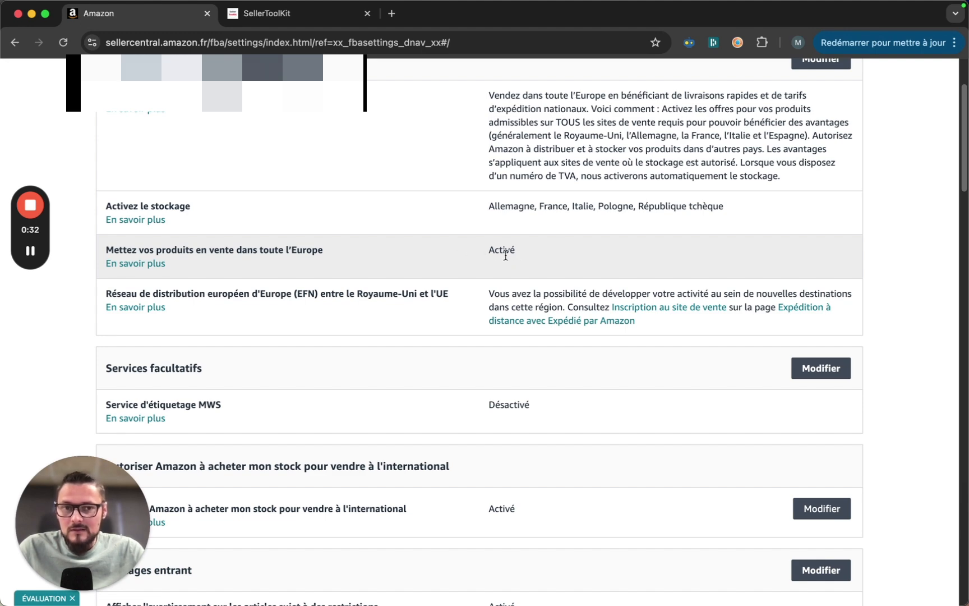
{"action": "scroll", "coordinate": [505, 157], "scroll_direction": "up", "scroll_amount": 1}
{"action": "scroll", "coordinate": [612, 386], "scroll_direction": "down", "scroll_amount": 3}
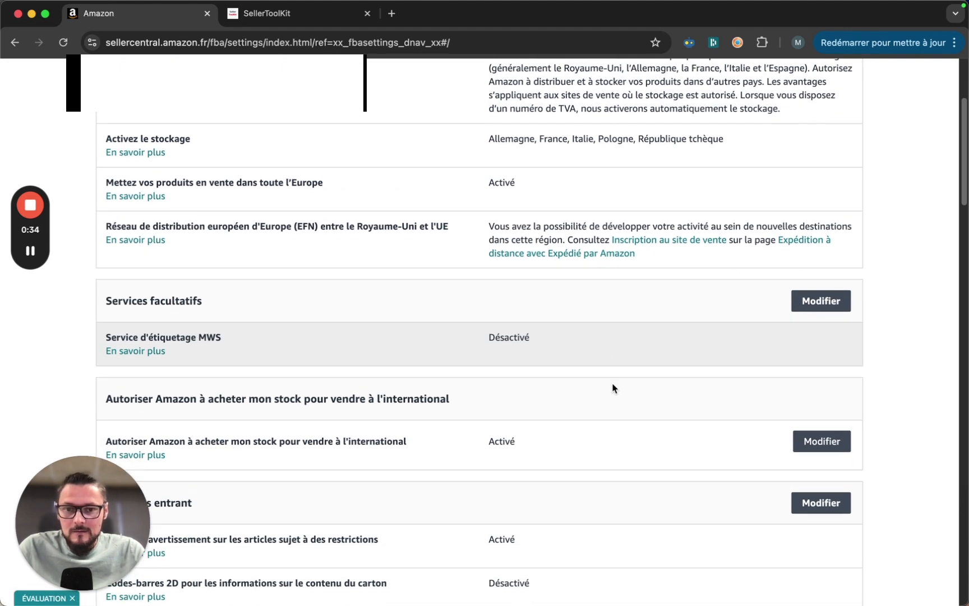
Step: Open the automated settings for unfulfillable items (Paramètres automatisés pour les articles non expédiables) for editing
{"action": "scroll", "coordinate": [627, 387], "scroll_direction": "down", "scroll_amount": 5}
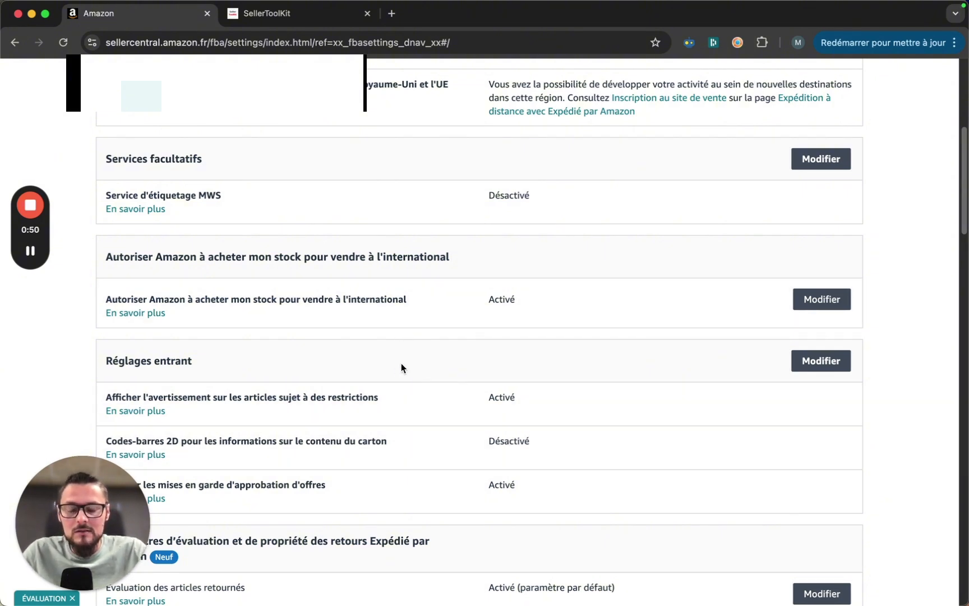
{"action": "scroll", "coordinate": [461, 375], "scroll_direction": "down", "scroll_amount": 1}
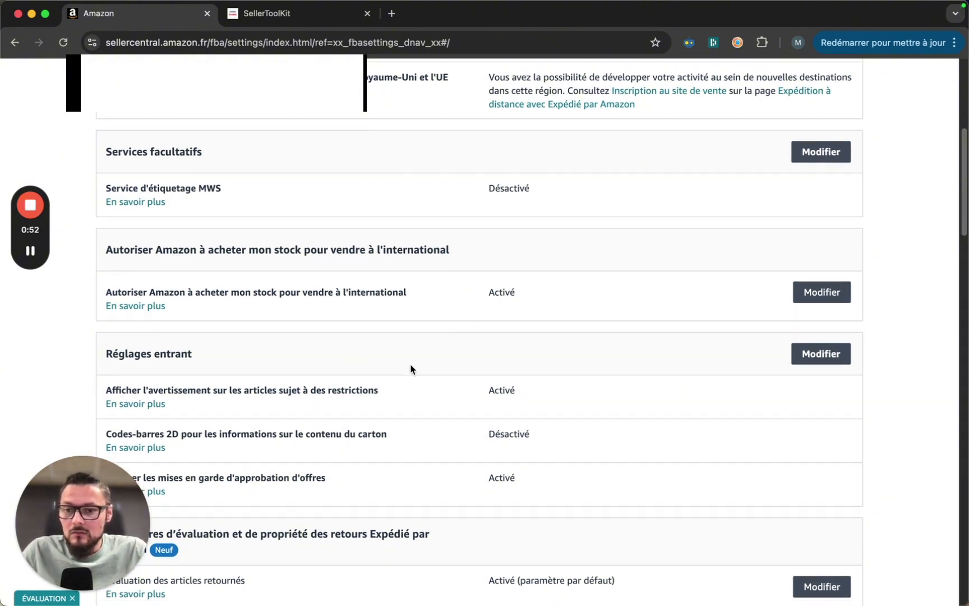
{"action": "scroll", "coordinate": [411, 369], "scroll_direction": "down", "scroll_amount": 3}
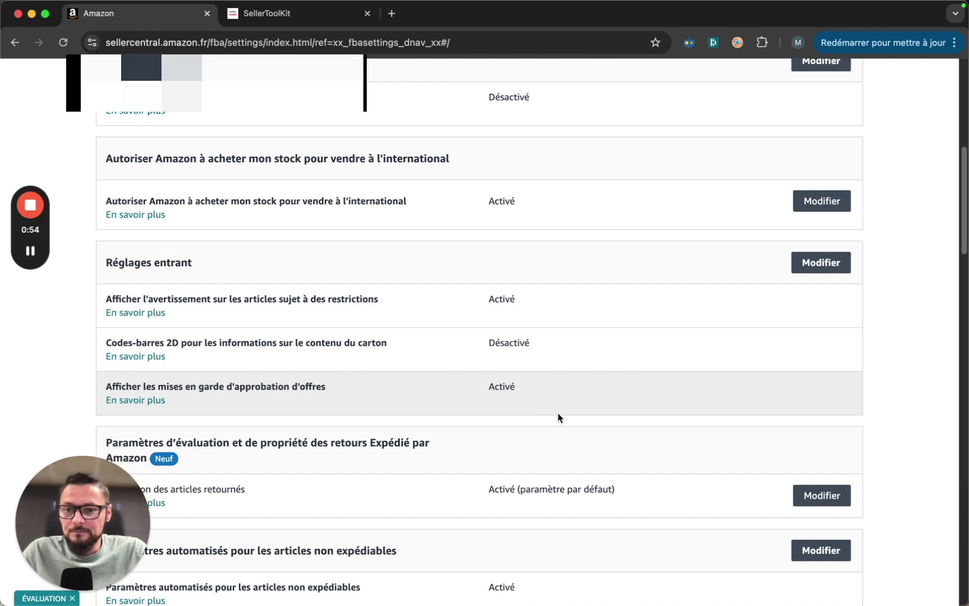
{"action": "scroll", "coordinate": [550, 396], "scroll_direction": "down", "scroll_amount": 4}
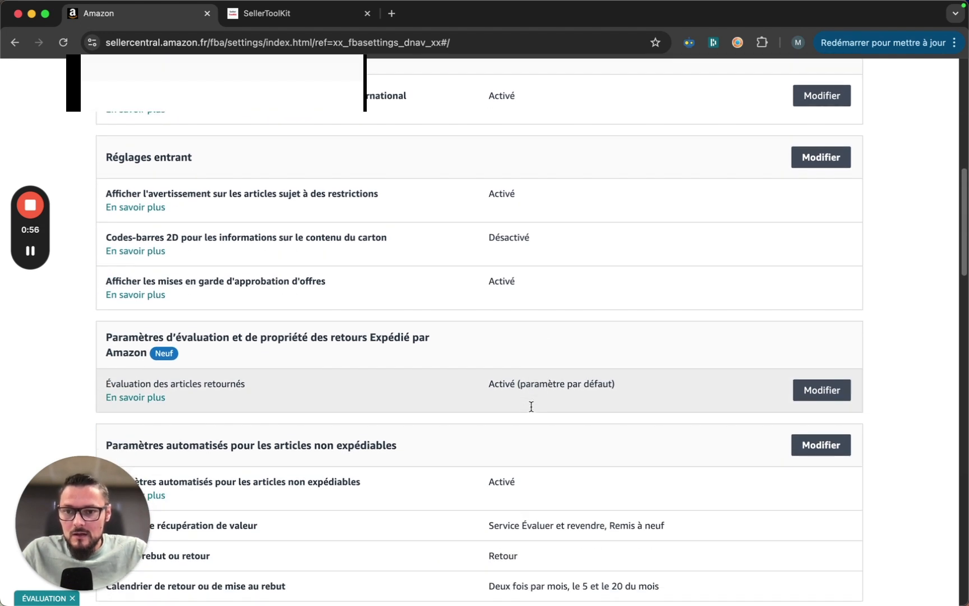
{"action": "scroll", "coordinate": [530, 409], "scroll_direction": "down", "scroll_amount": 4}
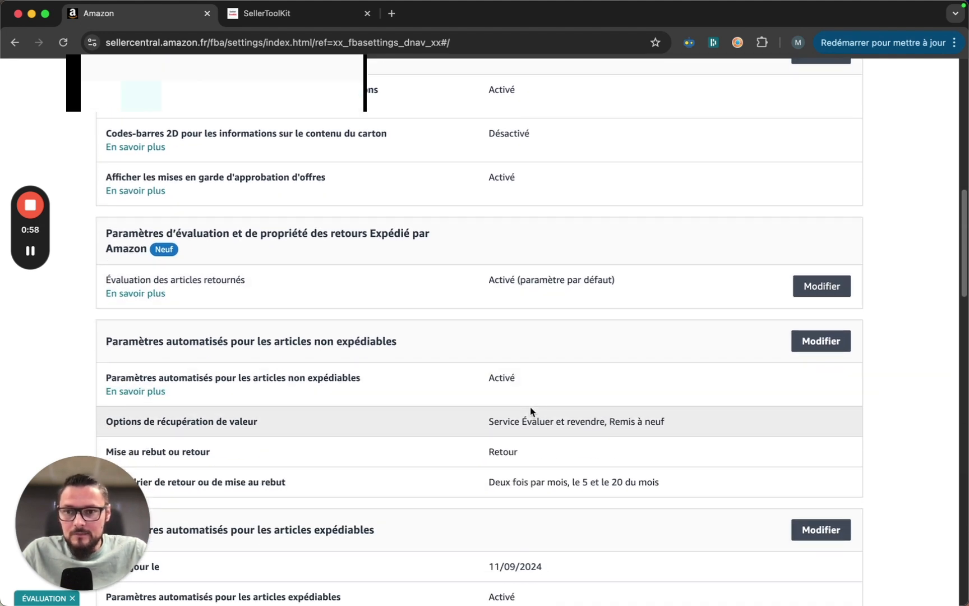
{"action": "scroll", "coordinate": [532, 411], "scroll_direction": "down", "scroll_amount": 3}
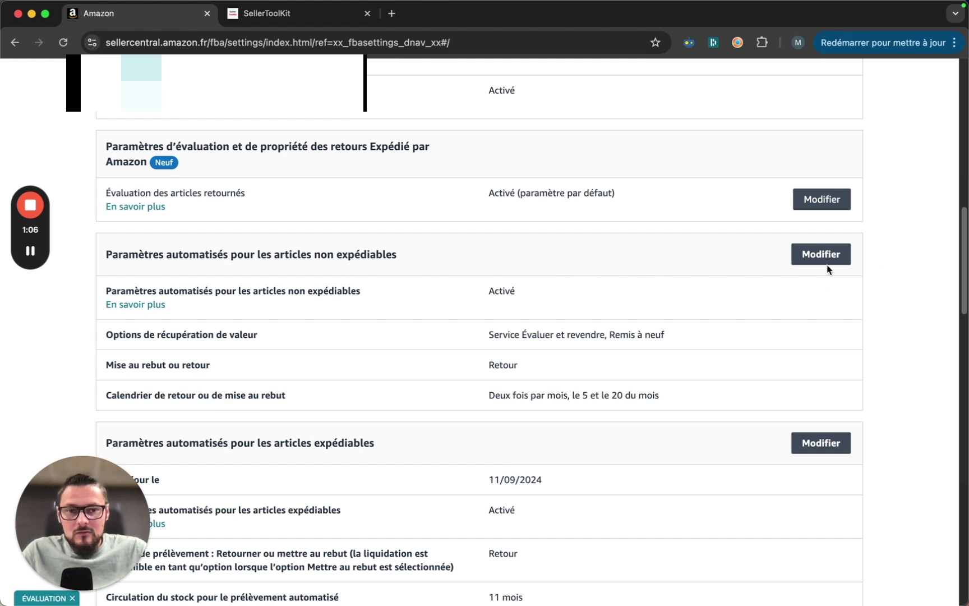
{"action": "left_click", "coordinate": [811, 257]}
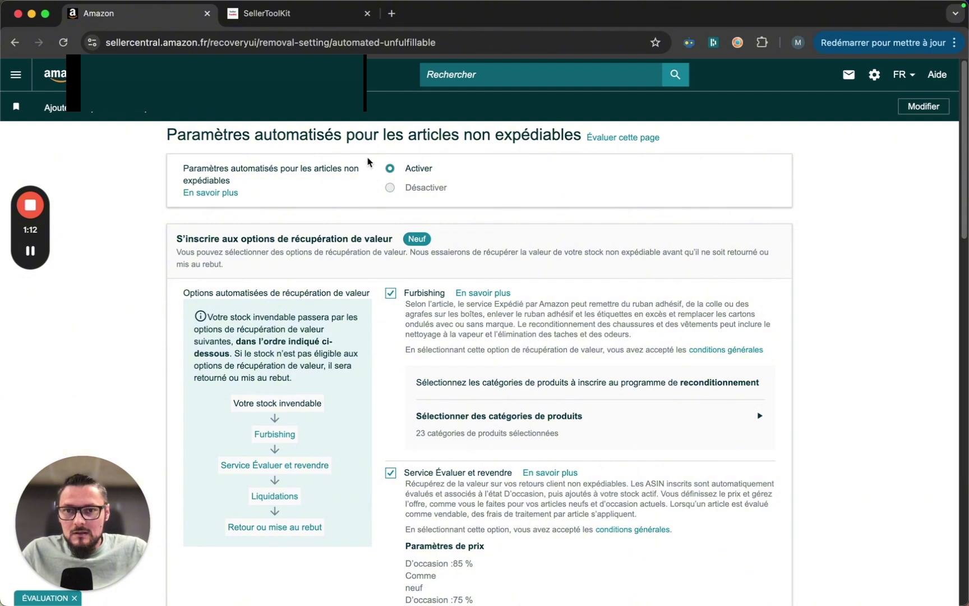
Step: Review the Furbishing and Évaluer et revendre value recovery options and open the resale price settings
{"action": "scroll", "coordinate": [352, 343], "scroll_direction": "down", "scroll_amount": 3}
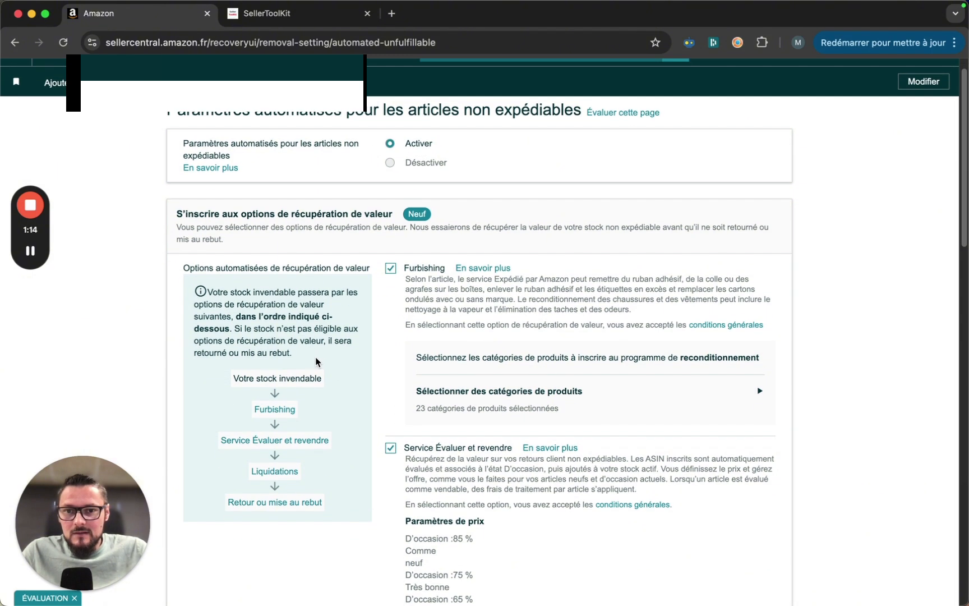
{"action": "scroll", "coordinate": [389, 318], "scroll_direction": "down", "scroll_amount": 1}
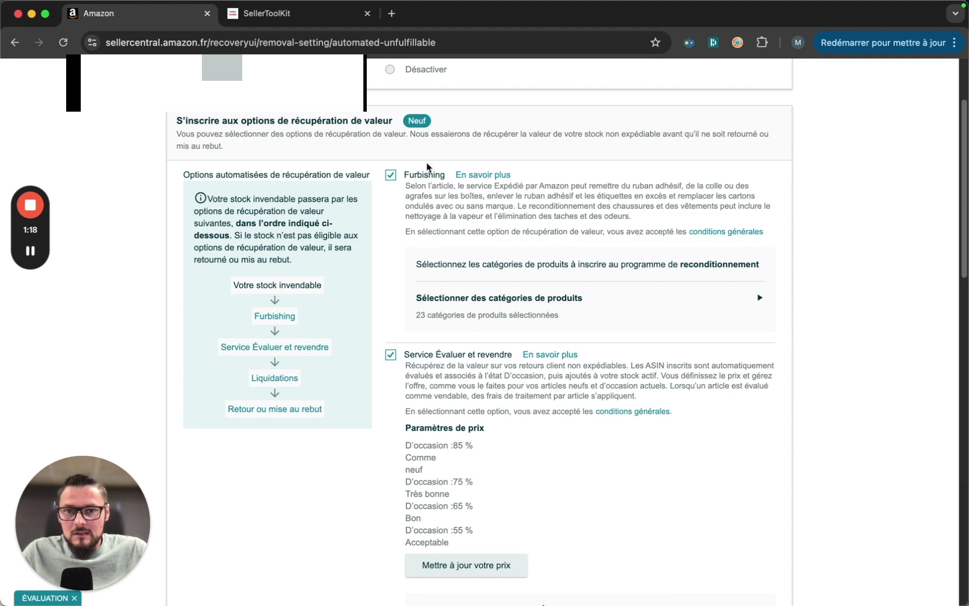
{"action": "scroll", "coordinate": [357, 344], "scroll_direction": "down", "scroll_amount": 1}
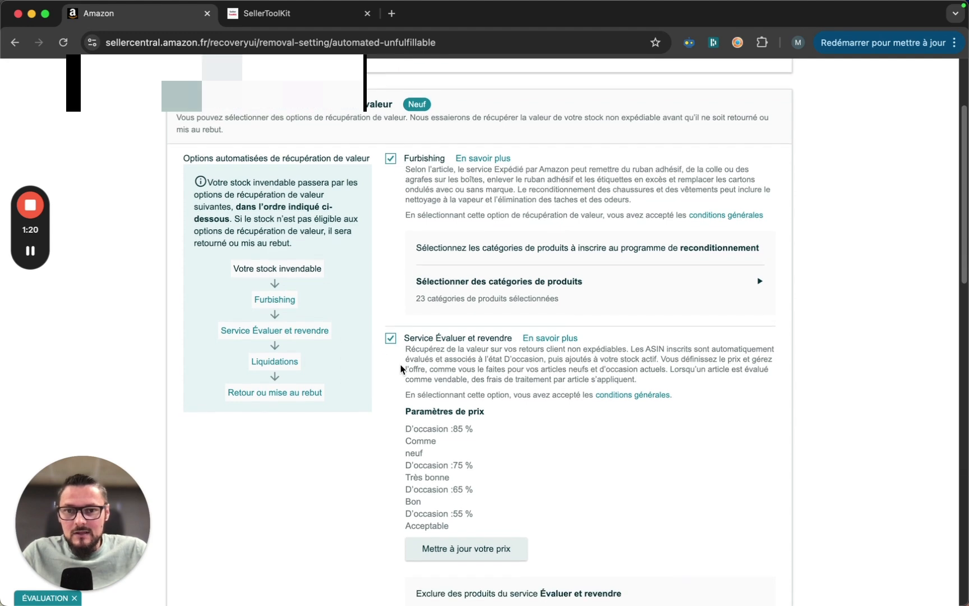
{"action": "scroll", "coordinate": [428, 378], "scroll_direction": "down", "scroll_amount": 6}
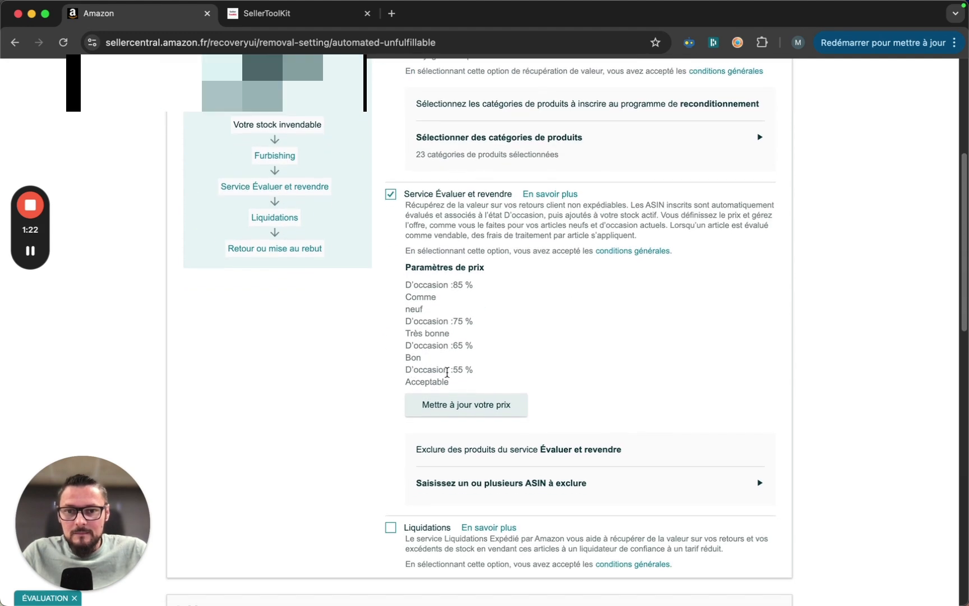
{"action": "left_click", "coordinate": [448, 407]}
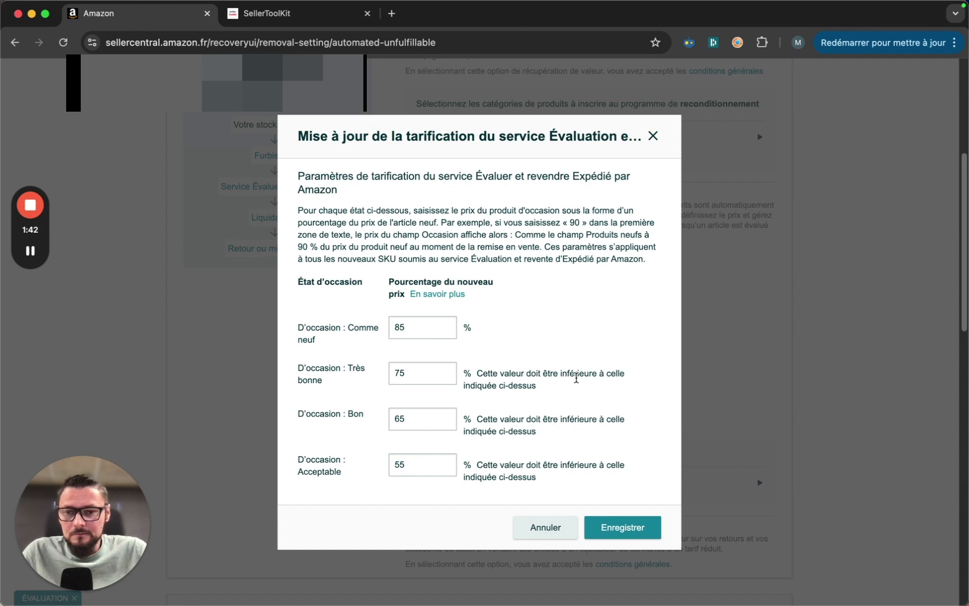
Step: Examine the used-item conditions in the pricing settings, from Comme neuf to Acceptable
{"action": "left_click_drag", "start_coordinate": [338, 331], "coordinate": [374, 381]}
{"action": "left_click_drag", "start_coordinate": [320, 417], "coordinate": [352, 424]}
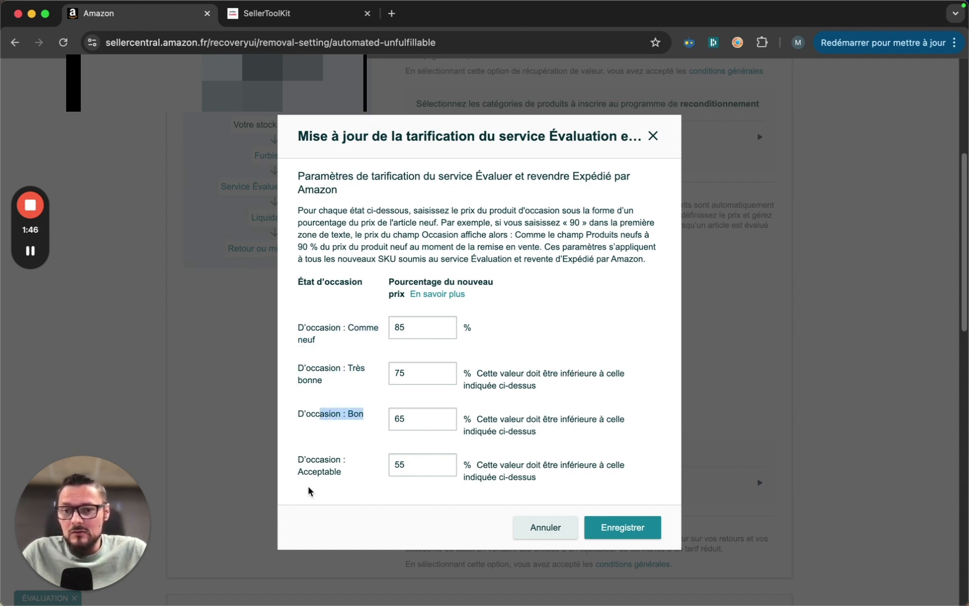
{"action": "left_click_drag", "start_coordinate": [304, 469], "coordinate": [327, 478]}
{"action": "left_click", "coordinate": [329, 448]}
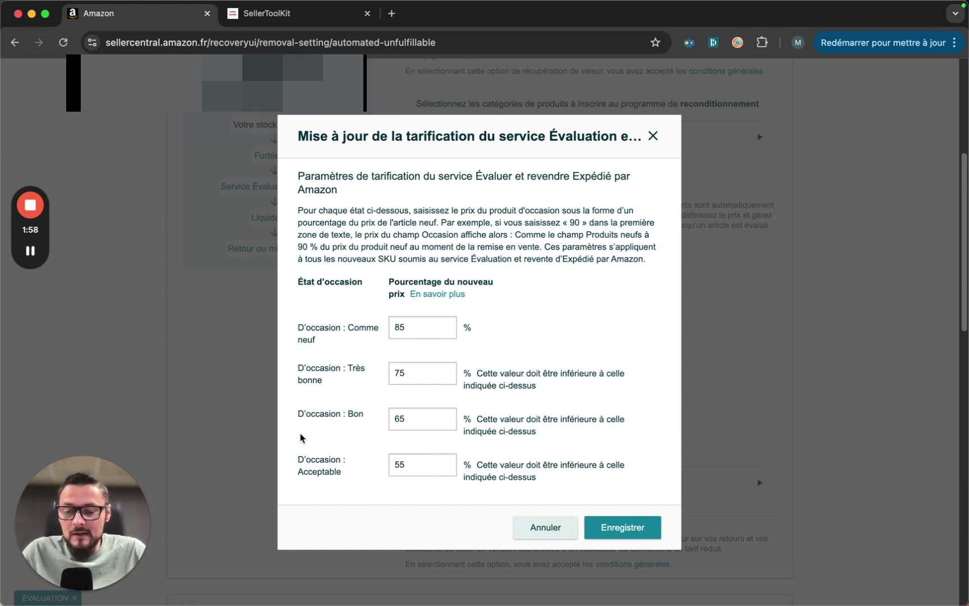
{"action": "scroll", "coordinate": [494, 342], "scroll_direction": "down", "scroll_amount": 1}
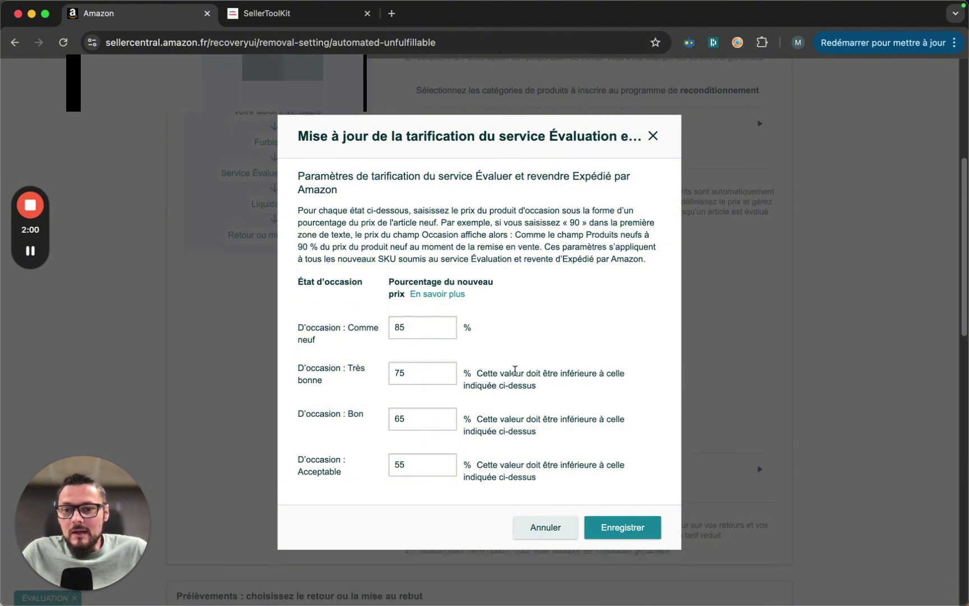
Step: Check the percentage of the new price set for each used condition, leaving the pricing settings without saving
{"action": "double_click", "coordinate": [412, 327]}
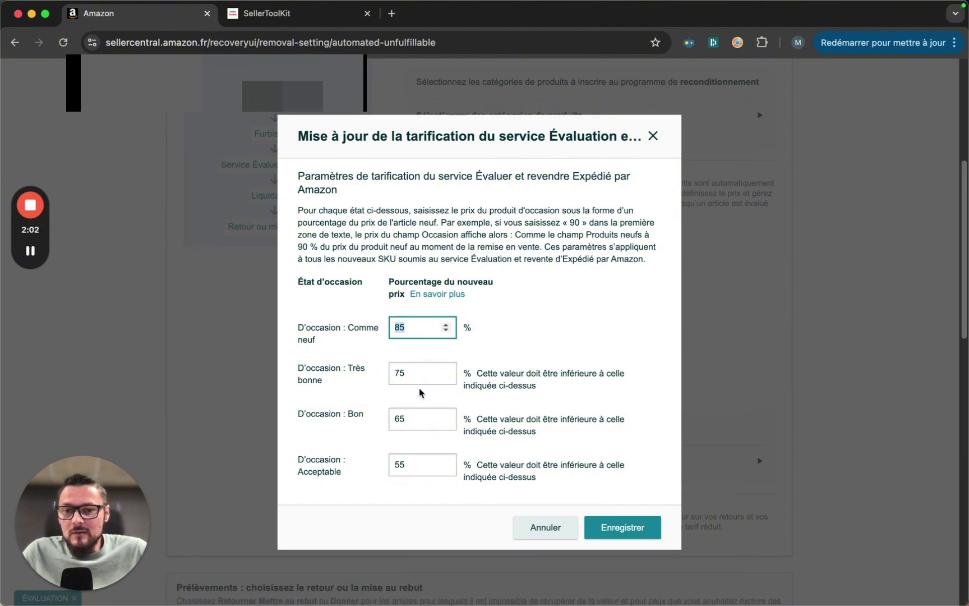
{"action": "key", "text": "Tab"}
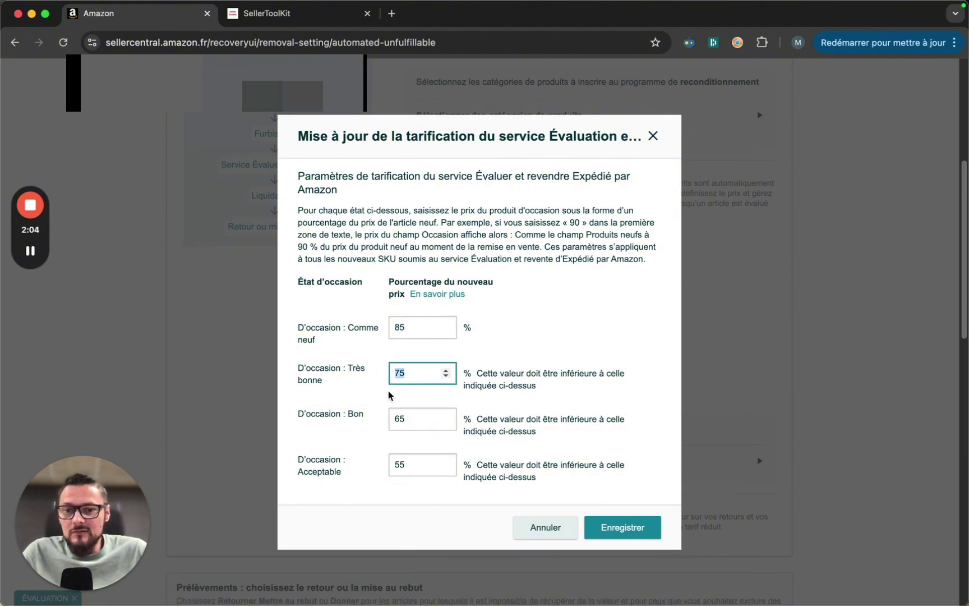
{"action": "left_click", "coordinate": [410, 420]}
{"action": "double_click", "coordinate": [410, 421]}
{"action": "double_click", "coordinate": [411, 470]}
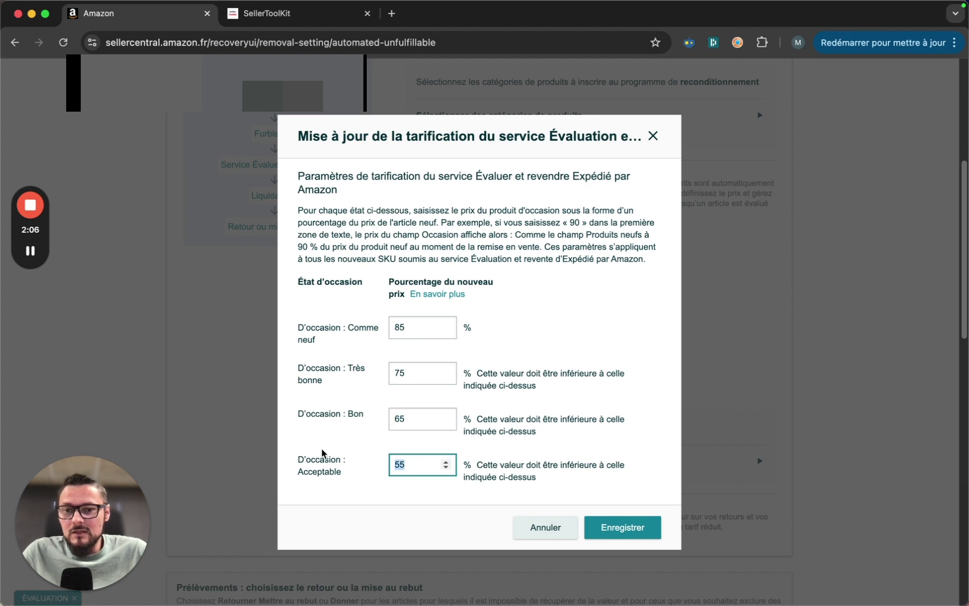
{"action": "left_click", "coordinate": [396, 354]}
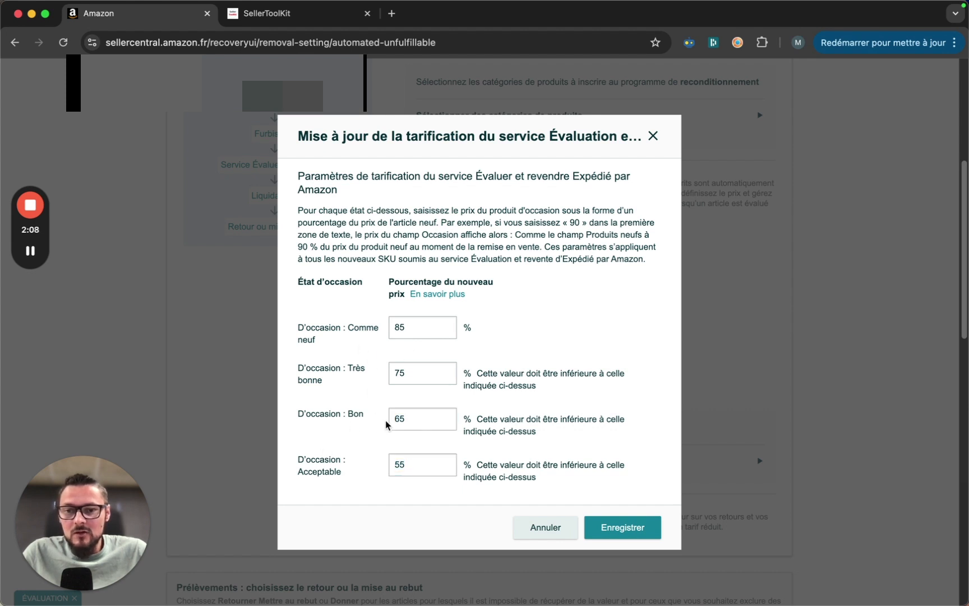
{"action": "left_click", "coordinate": [423, 367]}
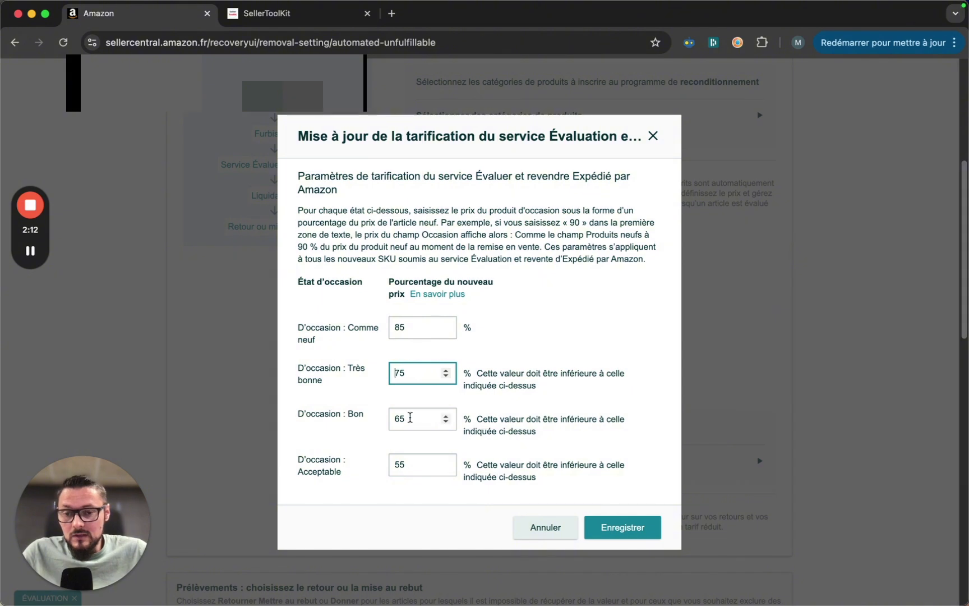
{"action": "key", "text": "Tab"}
{"action": "left_click", "coordinate": [409, 464]}
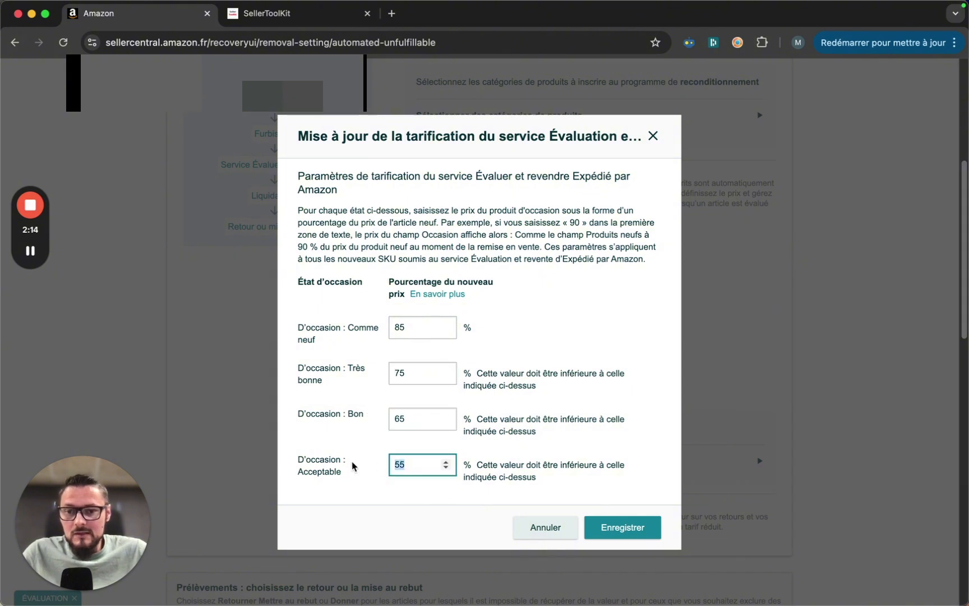
{"action": "left_click", "coordinate": [357, 464]}
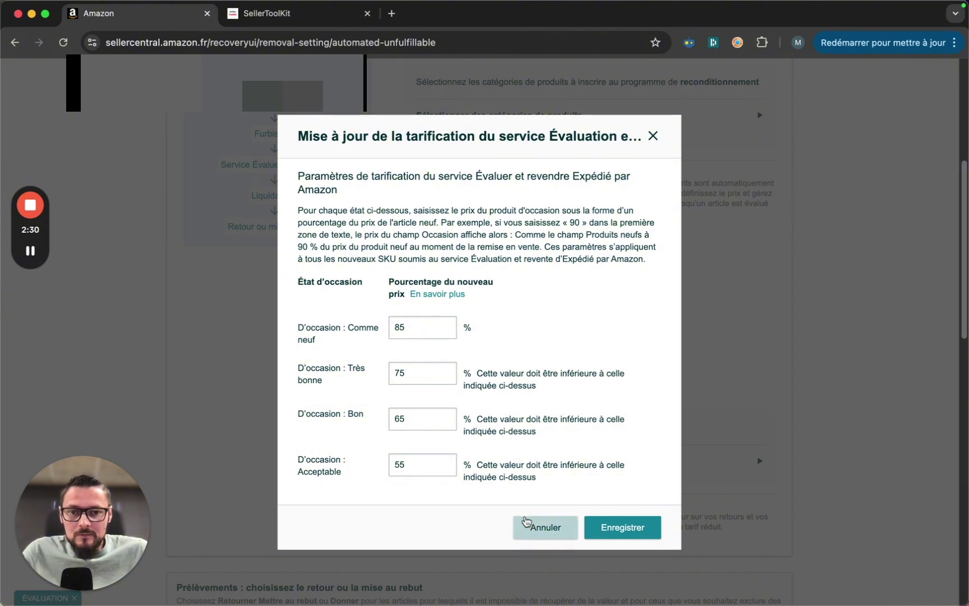
{"action": "scroll", "coordinate": [527, 521], "scroll_direction": "down", "scroll_amount": 1}
{"action": "left_click", "coordinate": [547, 526]}
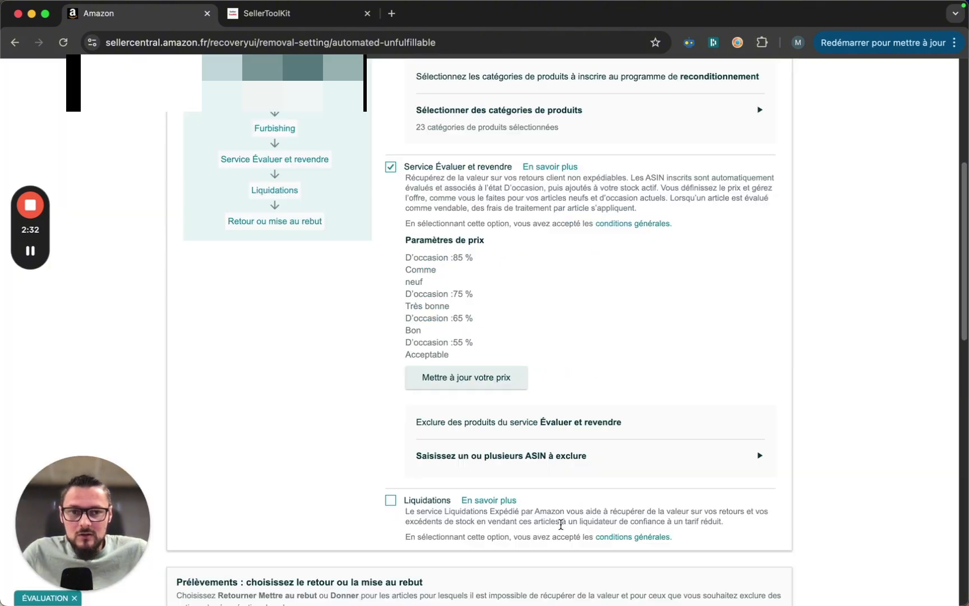
Step: Look over the Liquidations and return-or-disposal options, and return to the Expédié par Amazon settings overview
{"action": "scroll", "coordinate": [364, 415], "scroll_direction": "down", "scroll_amount": 5}
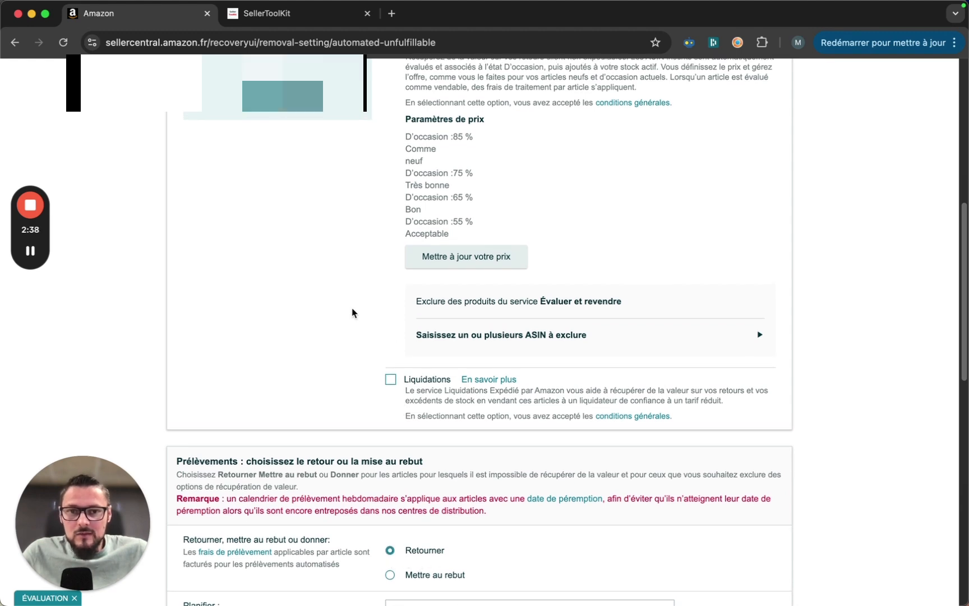
{"action": "scroll", "coordinate": [355, 312], "scroll_direction": "up", "scroll_amount": 8}
{"action": "scroll", "coordinate": [355, 312], "scroll_direction": "up", "scroll_amount": 6}
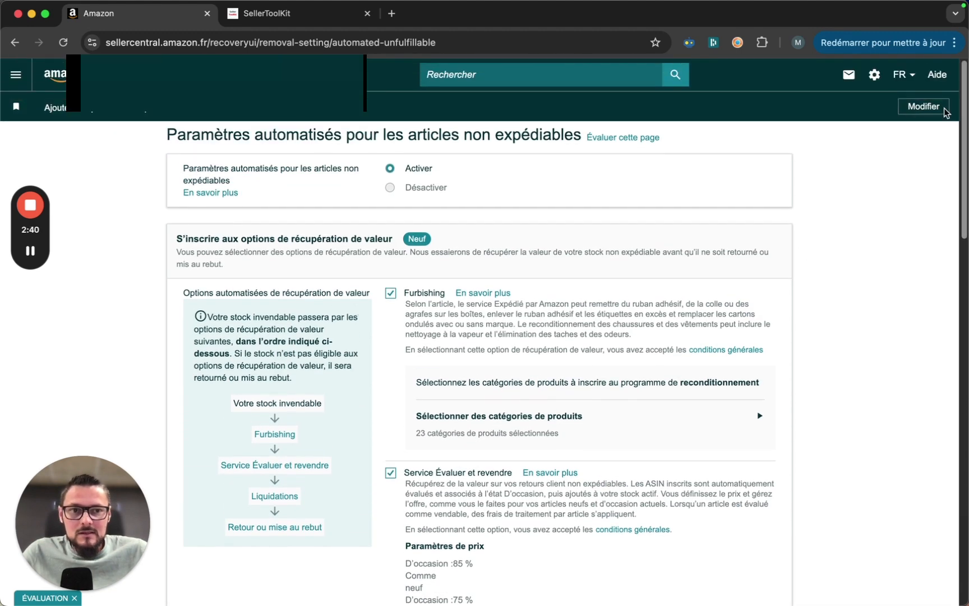
{"action": "mouse_move", "coordinate": [882, 79]}
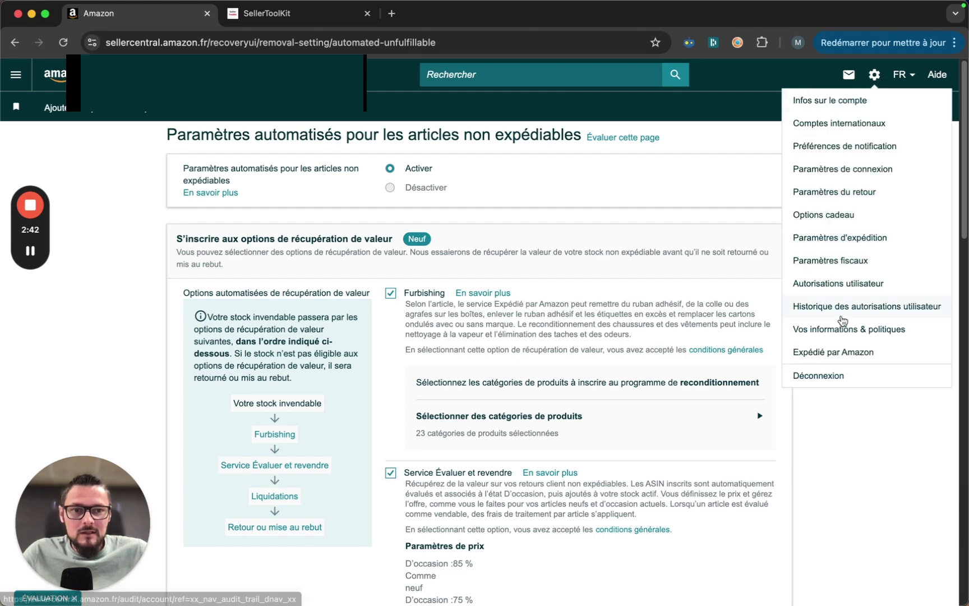
{"action": "left_click", "coordinate": [814, 409]}
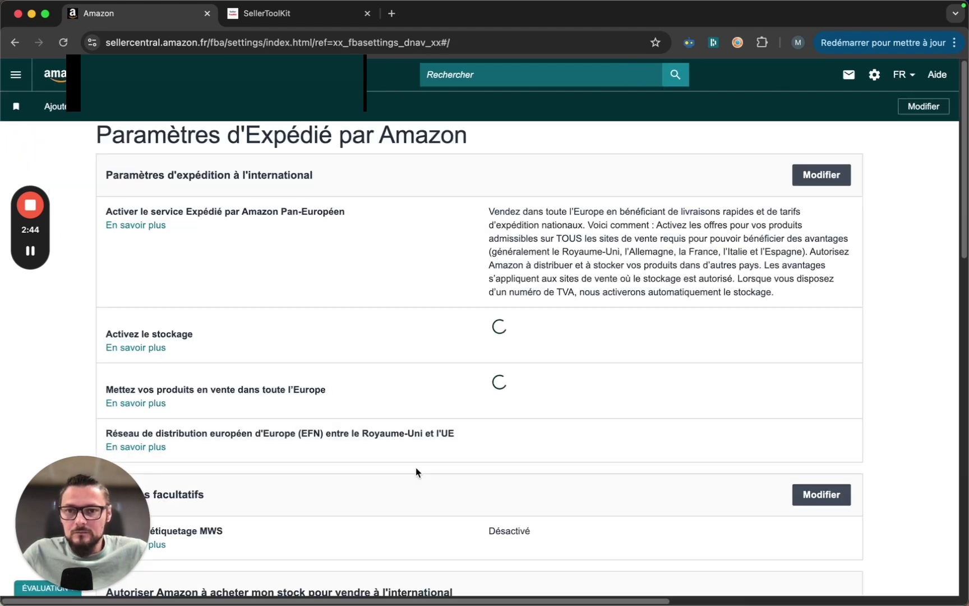
Step: Review the automated settings for unfulfillable and fulfillable items and the Programme de dons Expédié par Amazon in the settings overview
{"action": "scroll", "coordinate": [322, 382], "scroll_direction": "down", "scroll_amount": 10}
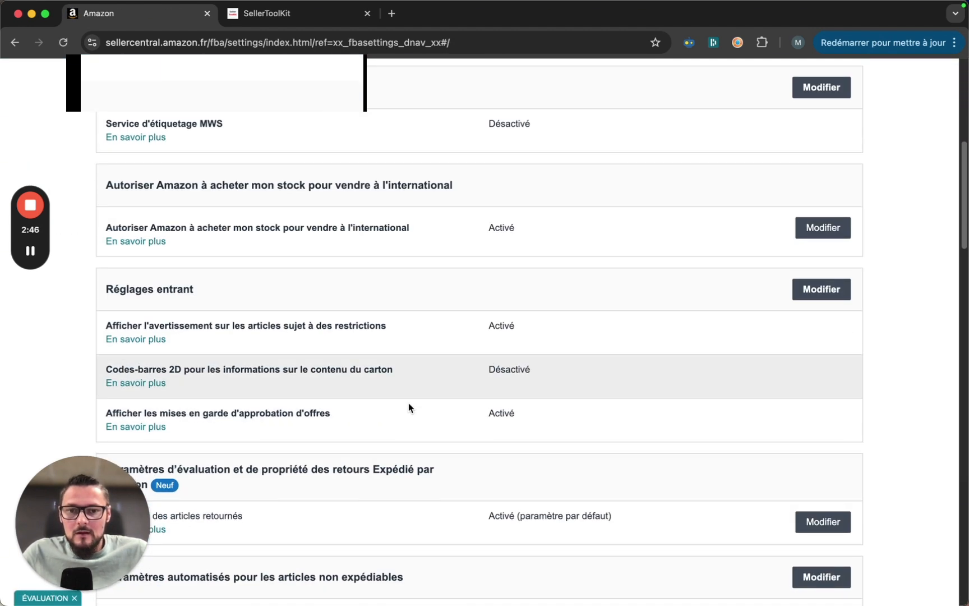
{"action": "scroll", "coordinate": [416, 415], "scroll_direction": "down", "scroll_amount": 6}
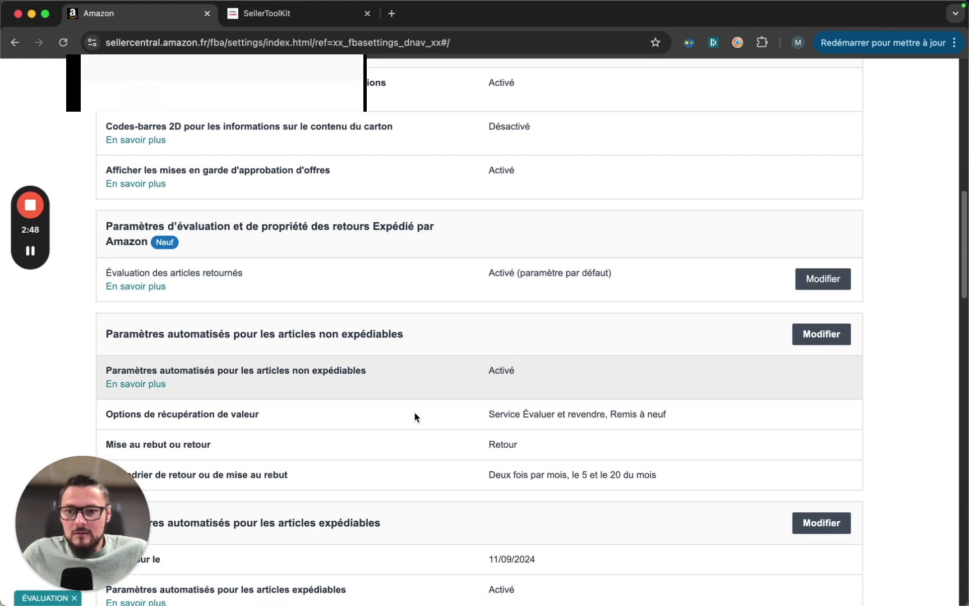
{"action": "scroll", "coordinate": [415, 417], "scroll_direction": "down", "scroll_amount": 3}
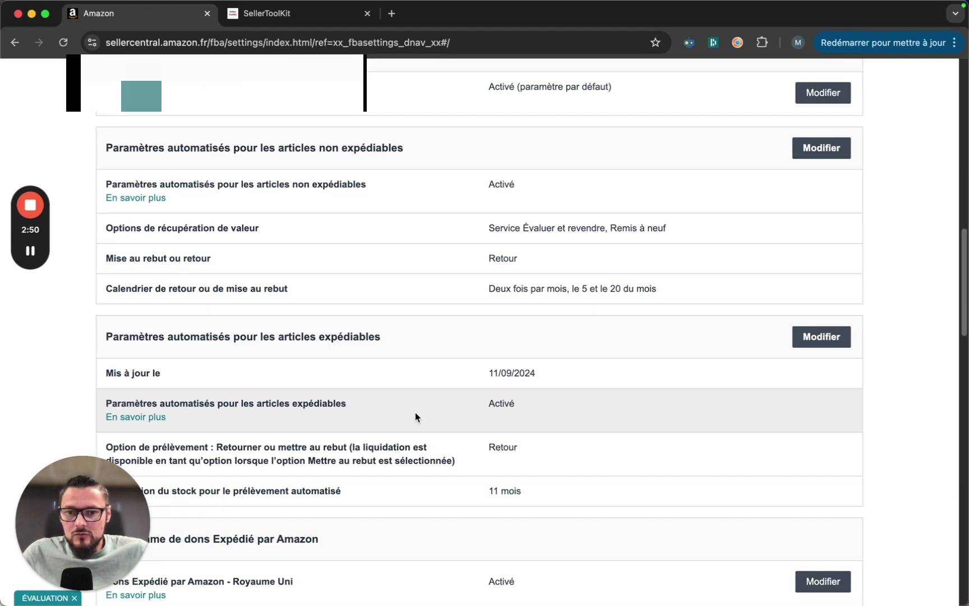
{"action": "scroll", "coordinate": [415, 417], "scroll_direction": "down", "scroll_amount": 3}
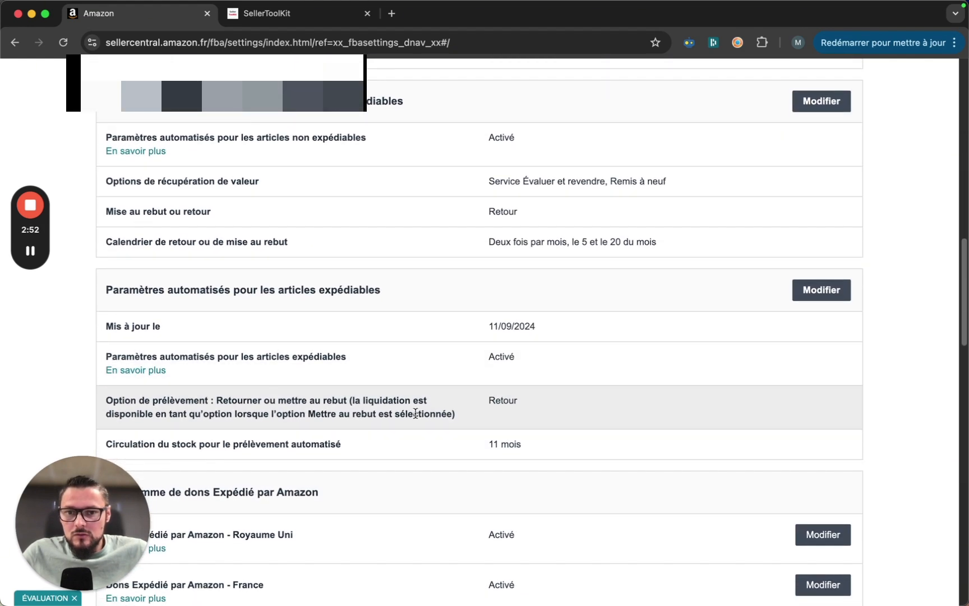
{"action": "scroll", "coordinate": [333, 454], "scroll_direction": "down", "scroll_amount": 3}
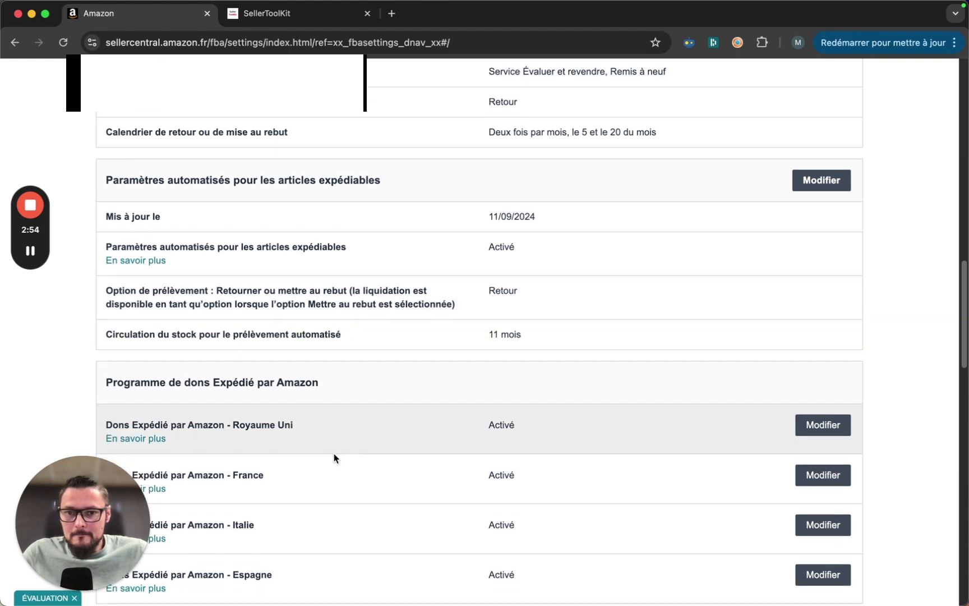
{"action": "scroll", "coordinate": [333, 457], "scroll_direction": "down", "scroll_amount": 6}
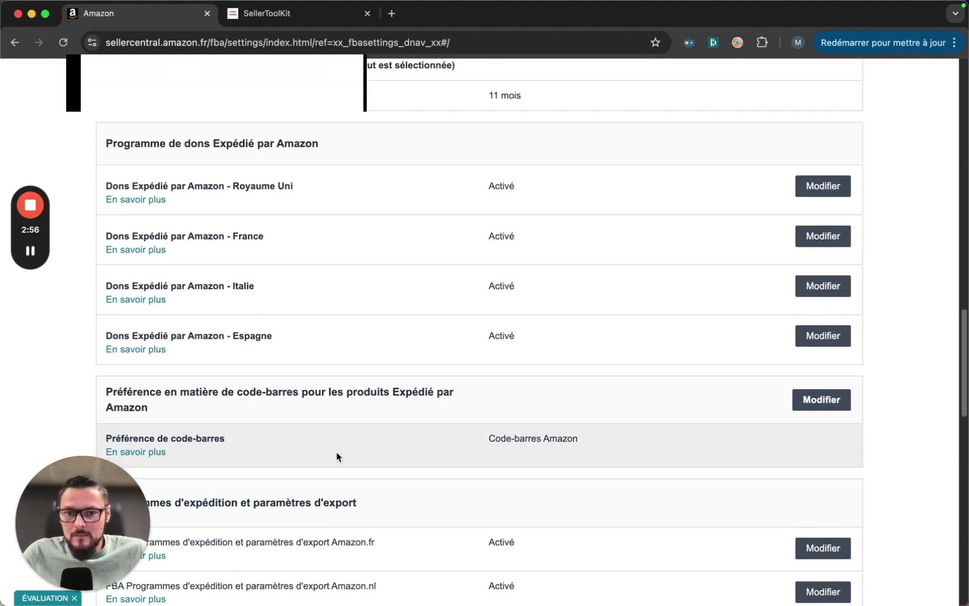
Step: Examine the Préférence de code-barres setting for Expédié par Amazon products, highlighting its heading and the Code-barres Amazon option
{"action": "left_click_drag", "start_coordinate": [140, 275], "coordinate": [433, 295]}
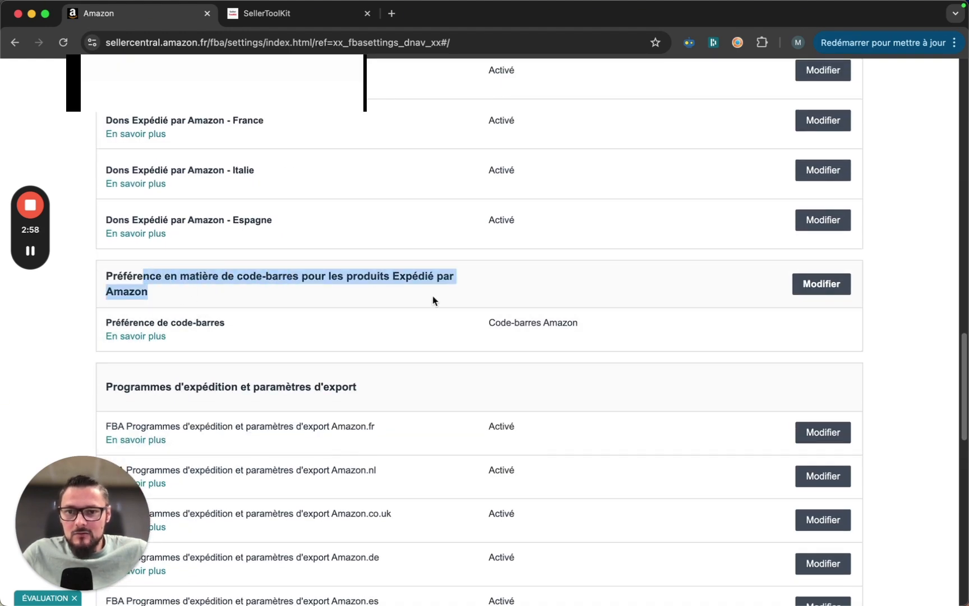
{"action": "left_click", "coordinate": [351, 299]}
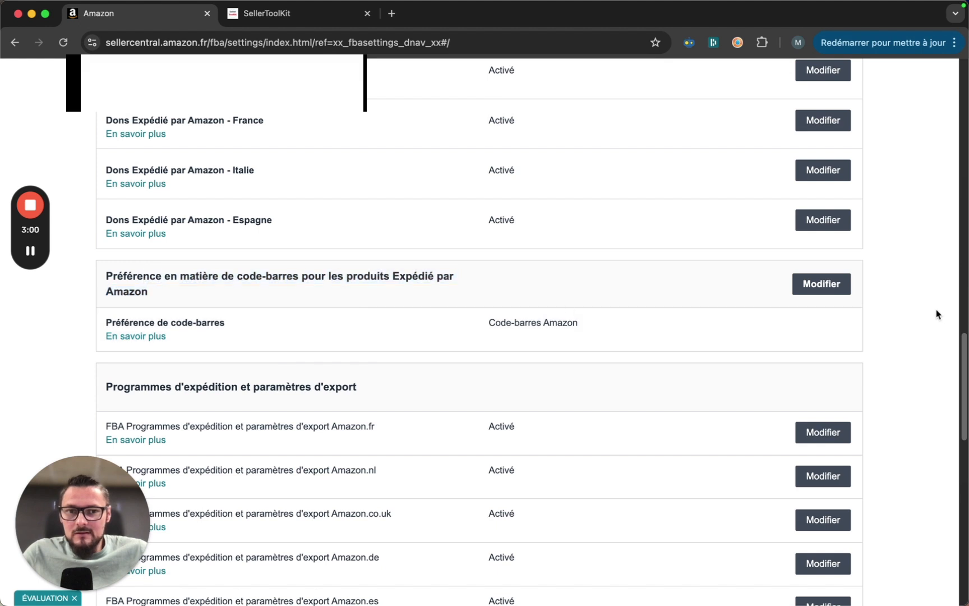
{"action": "left_click_drag", "start_coordinate": [452, 326], "coordinate": [606, 325]}
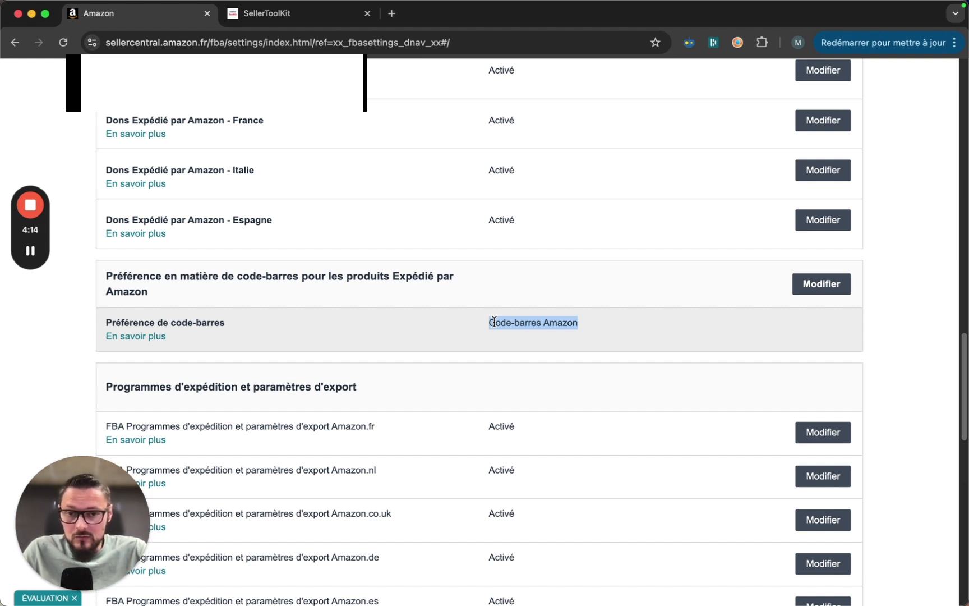
{"action": "left_click_drag", "start_coordinate": [459, 325], "coordinate": [758, 333]}
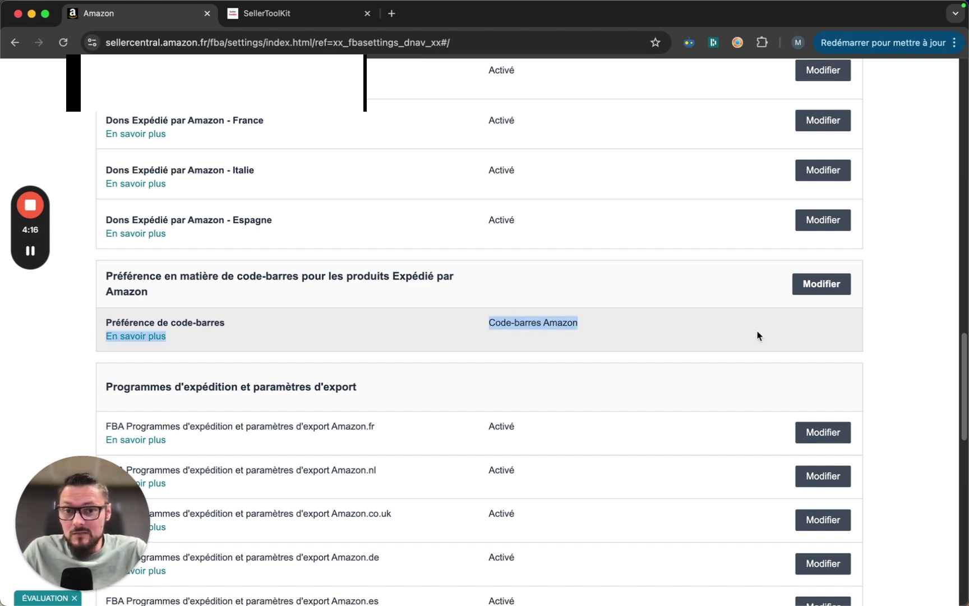
{"action": "left_click", "coordinate": [473, 330]}
{"action": "left_click_drag", "start_coordinate": [494, 322], "coordinate": [559, 323]}
{"action": "left_click_drag", "start_coordinate": [566, 323], "coordinate": [495, 315]}
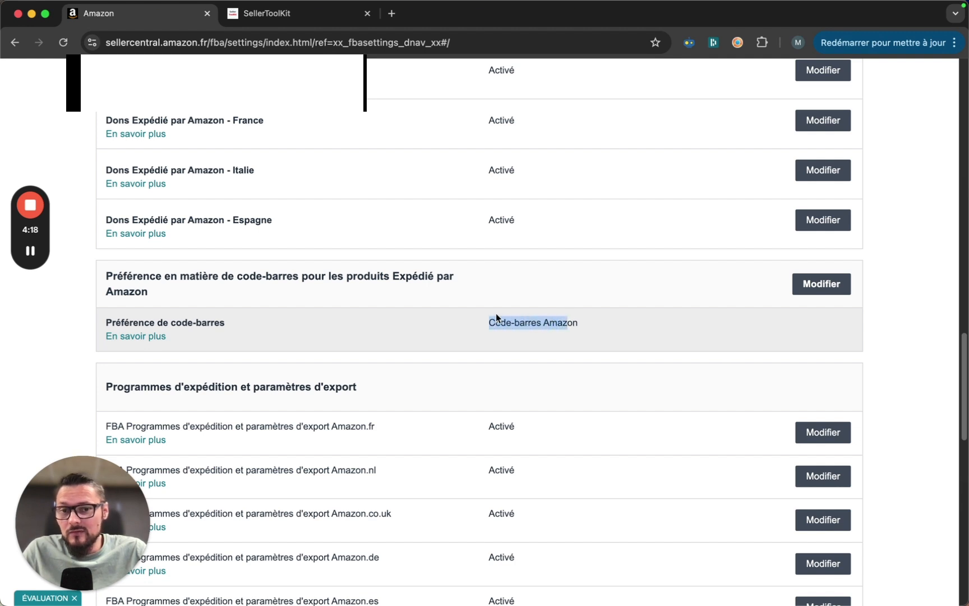
{"action": "left_click", "coordinate": [467, 335]}
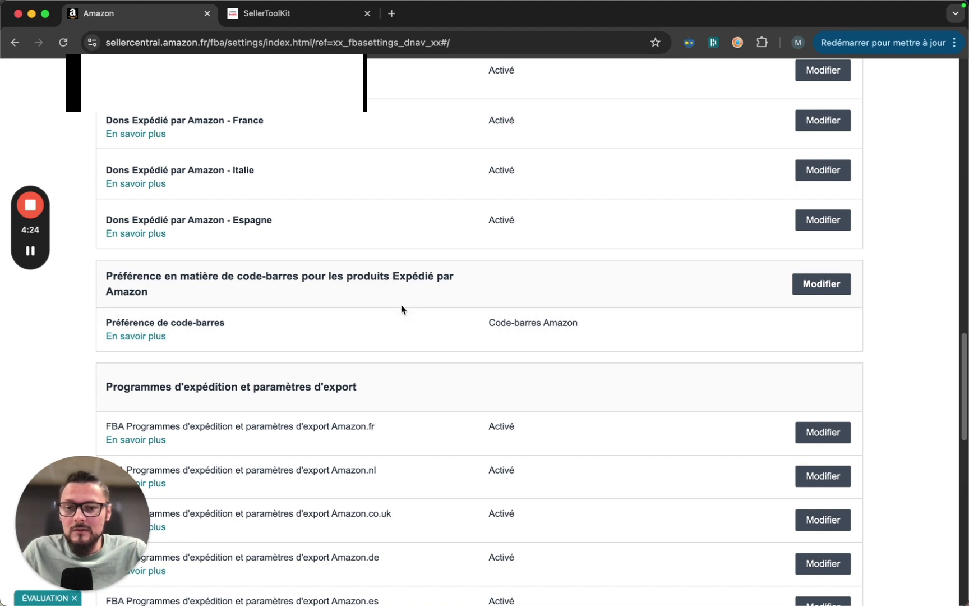
Step: Look over the Programmes d'expédition et paramètres d'export for each Amazon marketplace and the partnered carrier programmes
{"action": "scroll", "coordinate": [443, 296], "scroll_direction": "down", "scroll_amount": 5}
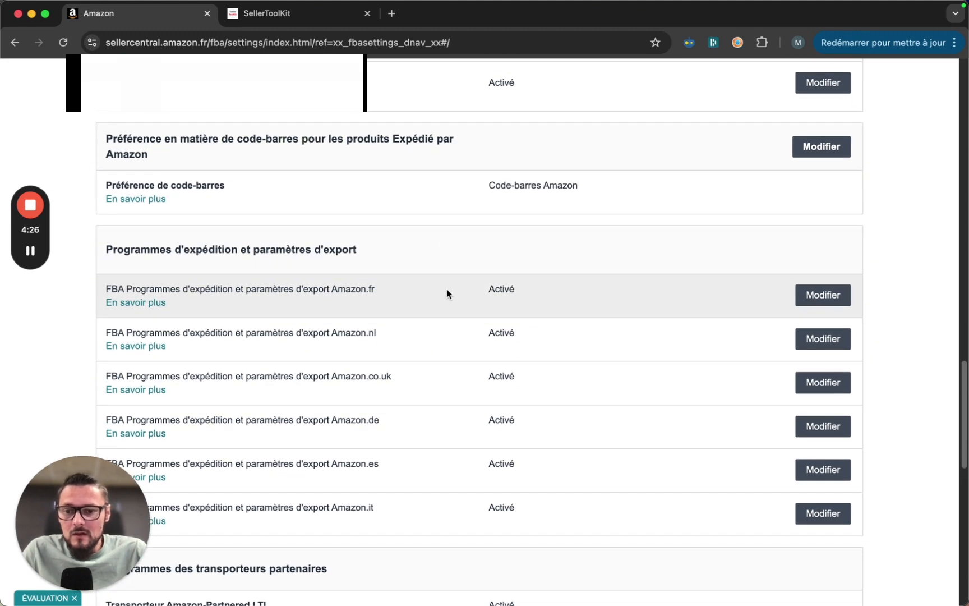
{"action": "scroll", "coordinate": [448, 295], "scroll_direction": "down", "scroll_amount": 4}
{"action": "scroll", "coordinate": [447, 292], "scroll_direction": "down", "scroll_amount": 4}
{"action": "scroll", "coordinate": [446, 292], "scroll_direction": "up", "scroll_amount": 8}
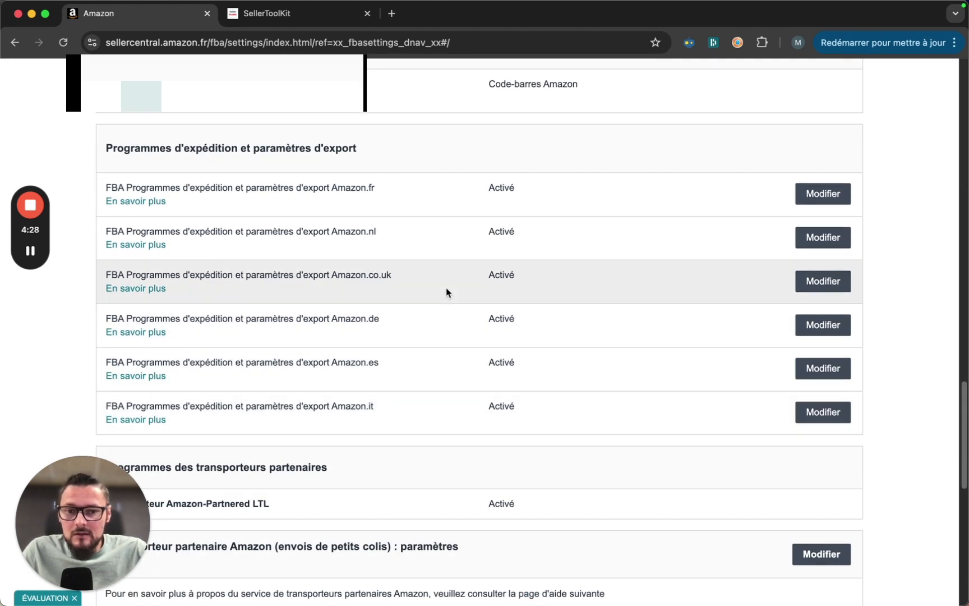